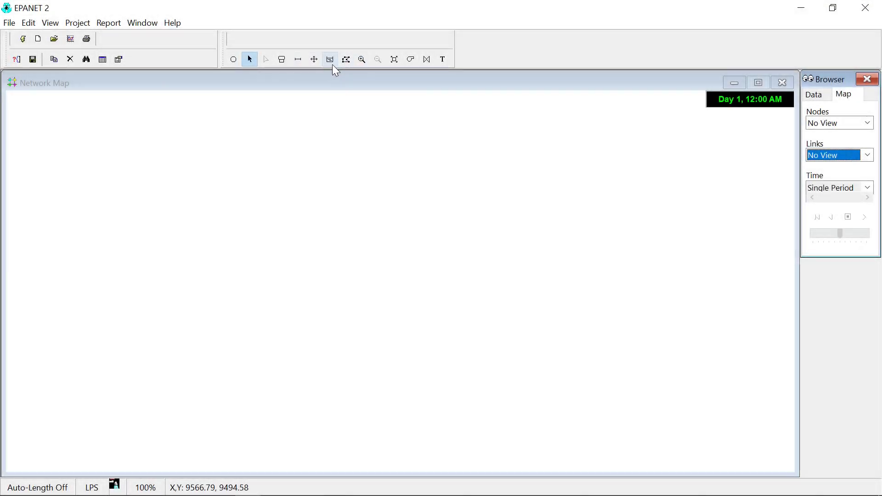
# - Place a reservoir at the lower left, two stacked junctions beside it, and a tank at the top
pyautogui.click(331, 60)
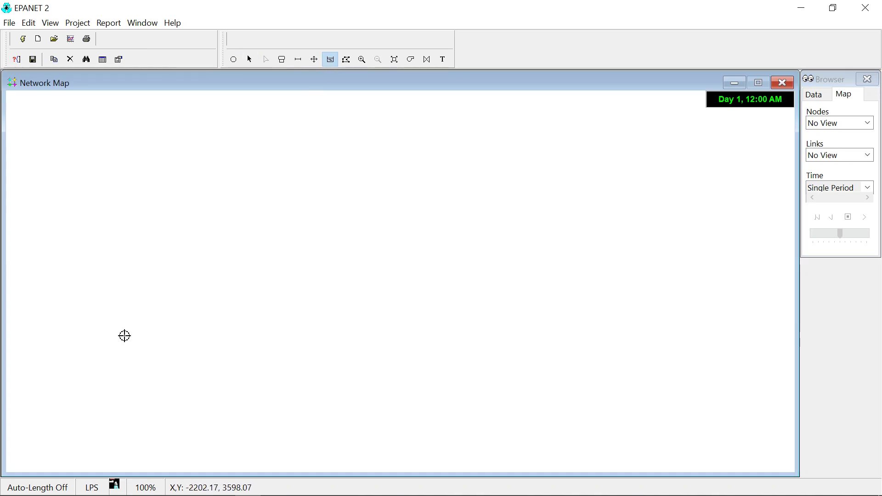
pyautogui.click(91, 342)
pyautogui.click(233, 59)
pyautogui.click(181, 342)
pyautogui.click(181, 236)
pyautogui.click(282, 60)
pyautogui.click(298, 147)
# - Draw pipes from the lower junction to the upper junction and tank, and a pump from the reservoir
pyautogui.click(298, 59)
pyautogui.click(181, 342)
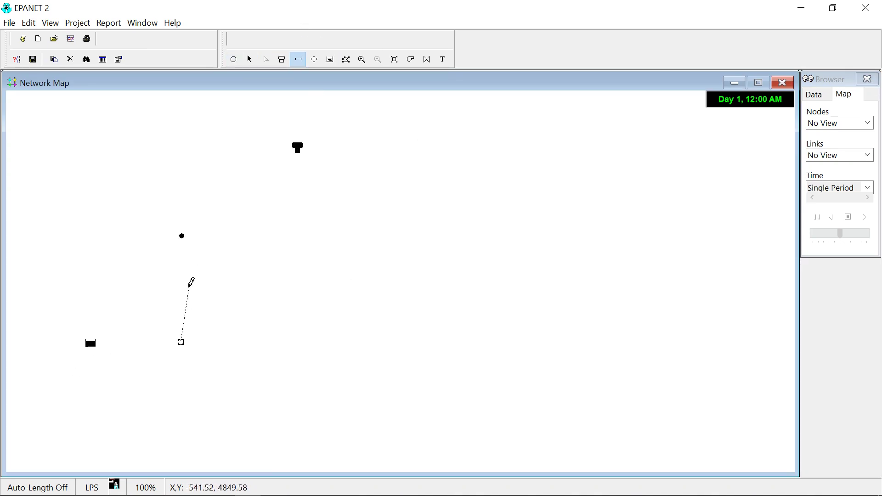
pyautogui.click(182, 236)
pyautogui.click(298, 147)
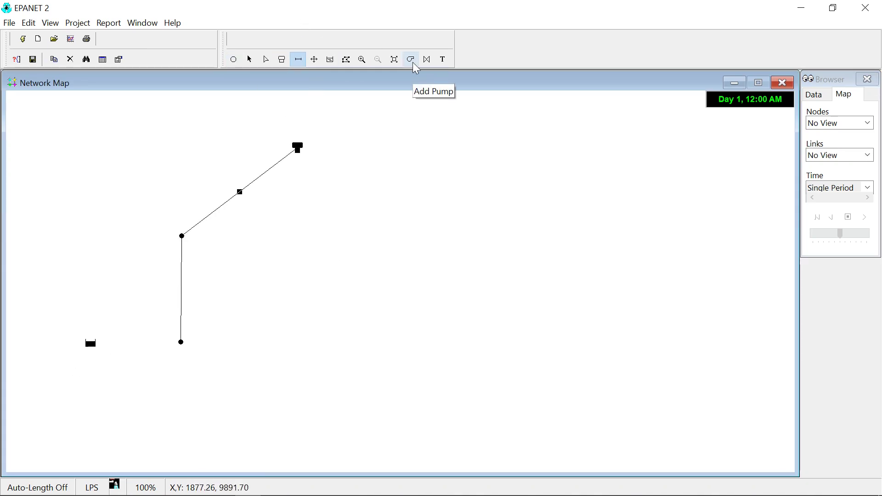
pyautogui.click(412, 61)
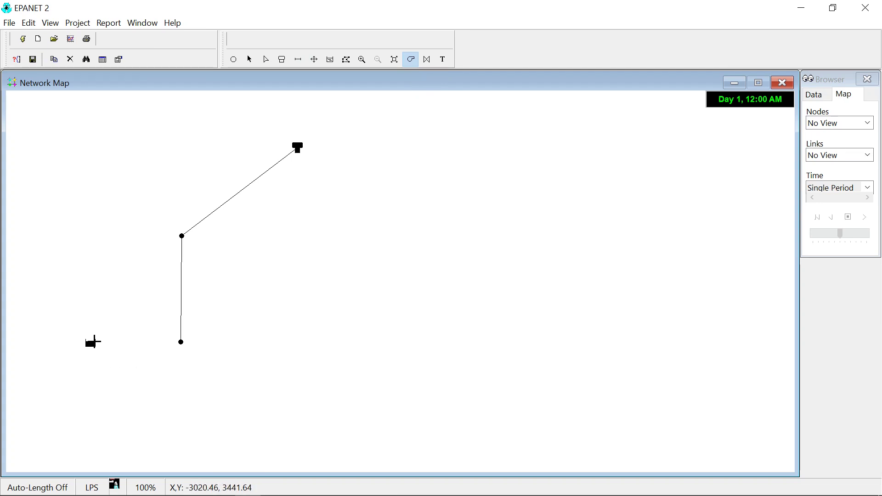
pyautogui.click(92, 343)
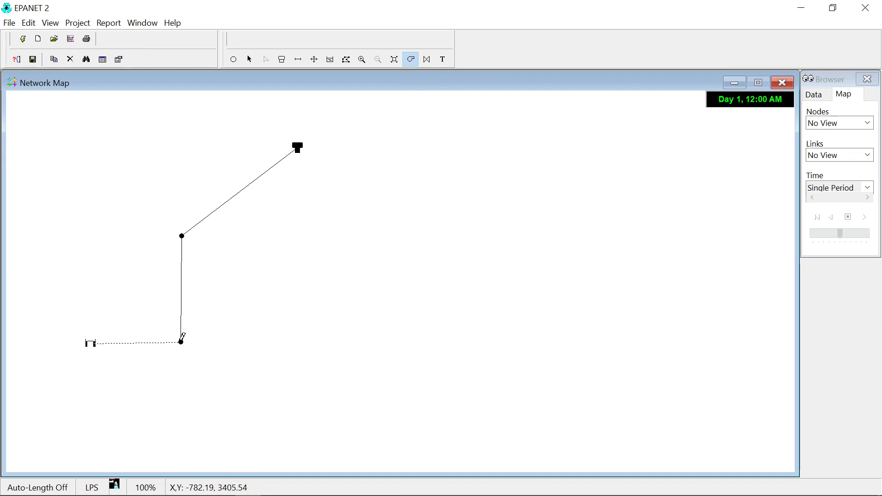
pyautogui.click(181, 342)
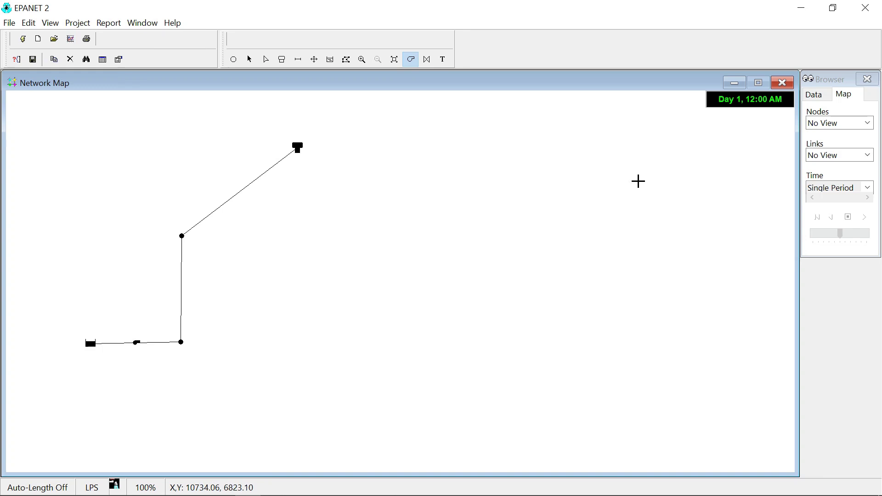
pyautogui.click(249, 59)
# - Rename the reservoir 'Aquifer!!' and set its total head to 125
pyautogui.doubleClick(90, 343)
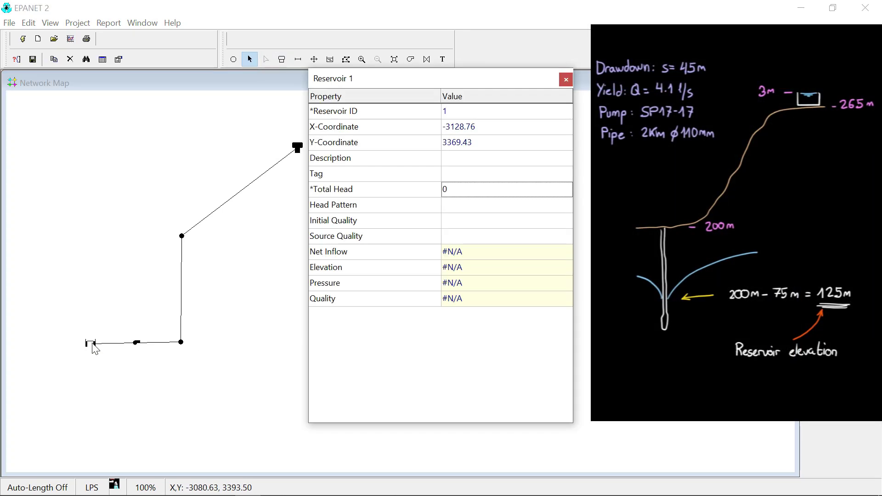
pyautogui.click(460, 112)
pyautogui.write('Aquifer!!')
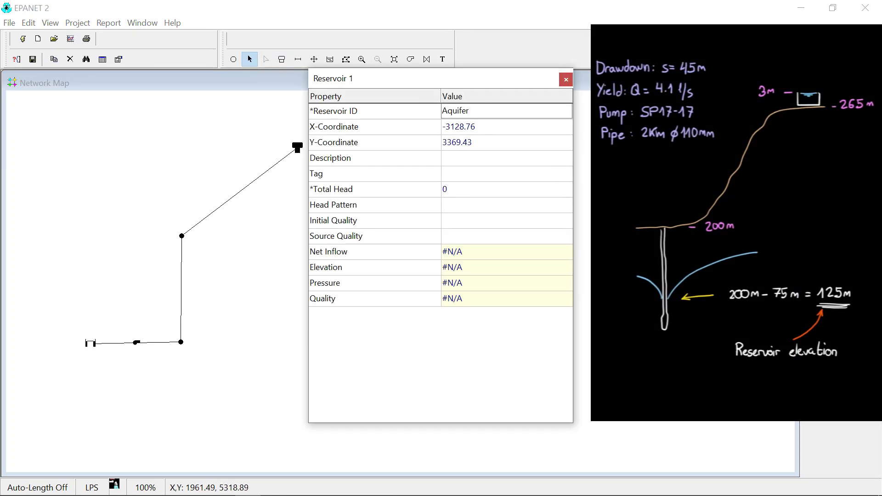
pyautogui.click(474, 189)
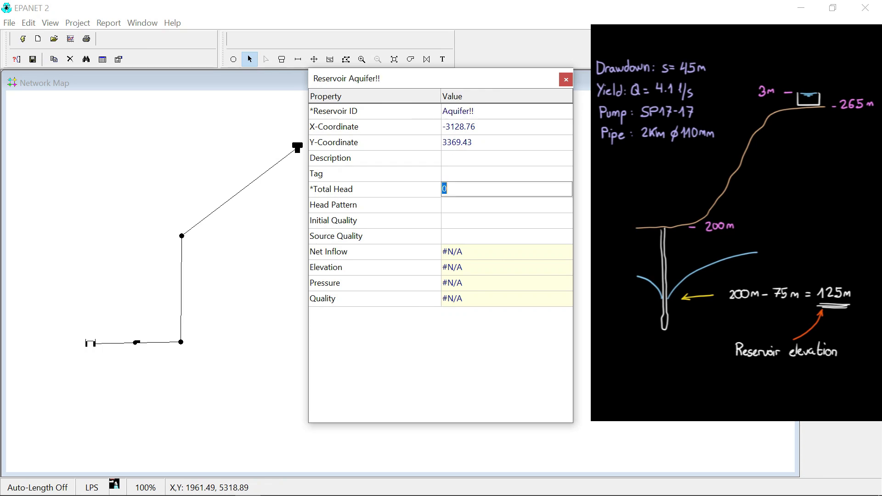
pyautogui.write('125')
# - Set junction 5's elevation to 125 and junction 6's to 200, tagging junction 6 'Ground_level!!'
pyautogui.click(181, 343)
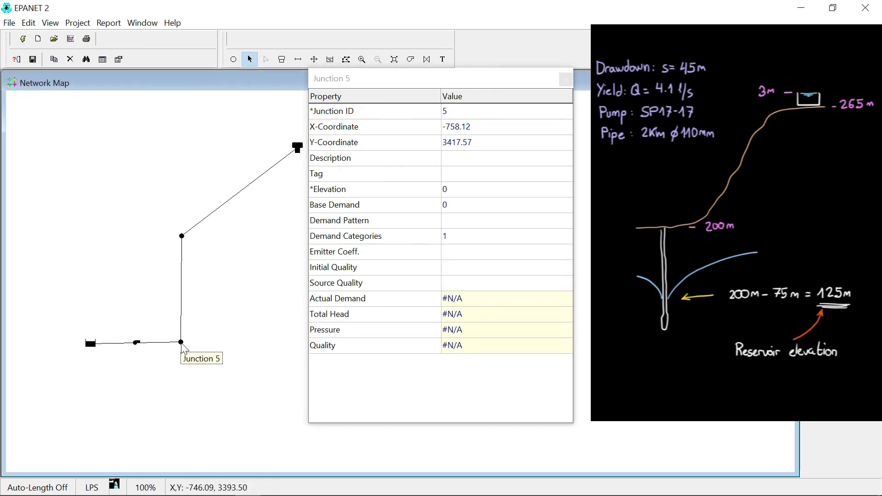
pyautogui.click(476, 189)
pyautogui.write('125')
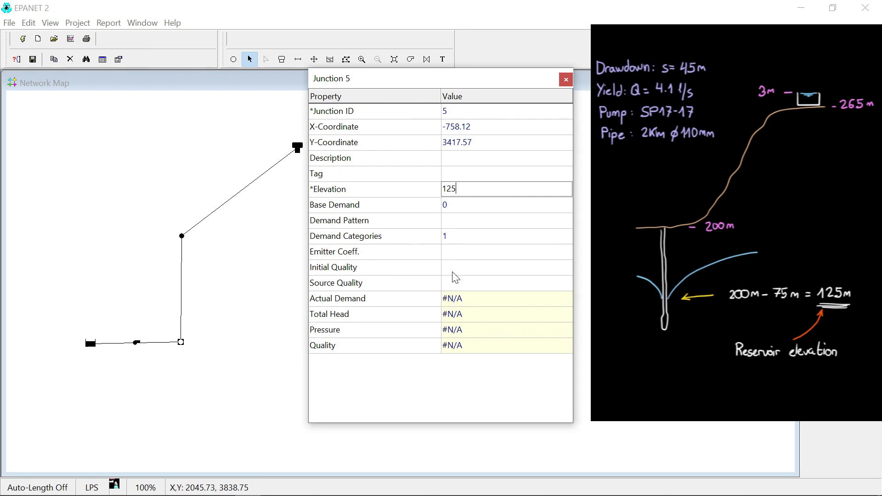
pyautogui.click(182, 236)
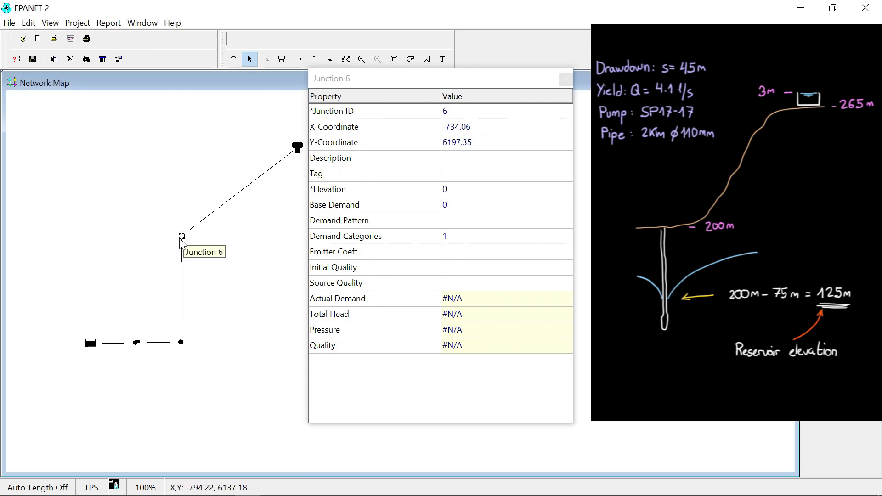
pyautogui.click(460, 189)
pyautogui.write('200')
pyautogui.click(505, 173)
pyautogui.write('G')
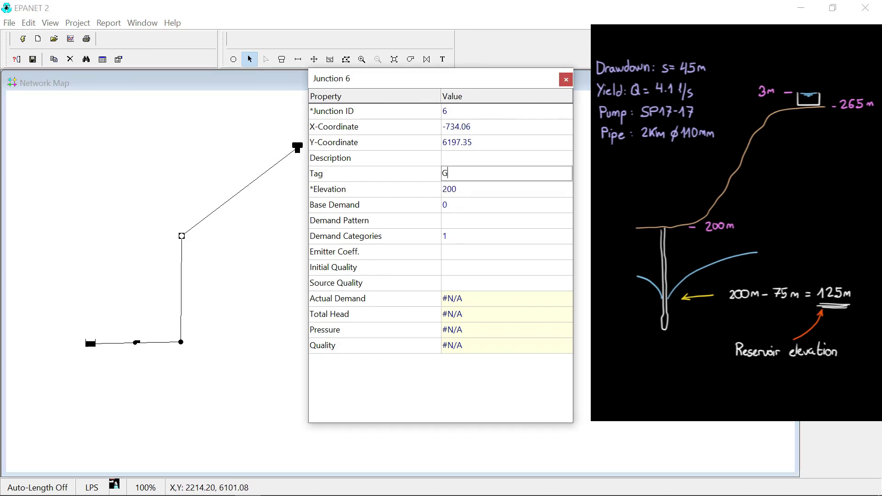
pyautogui.write('round_level!!')
pyautogui.click(252, 262)
# - Give pipe 3 length 75, tag 'Riser_pipe', roughness 120 and diameter 72
pyautogui.doubleClick(181, 298)
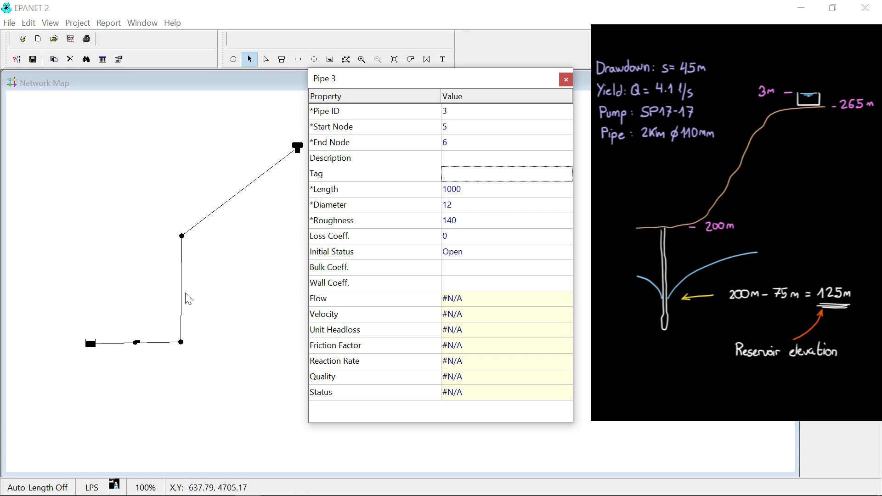
pyautogui.press('Down')
pyautogui.write('75')
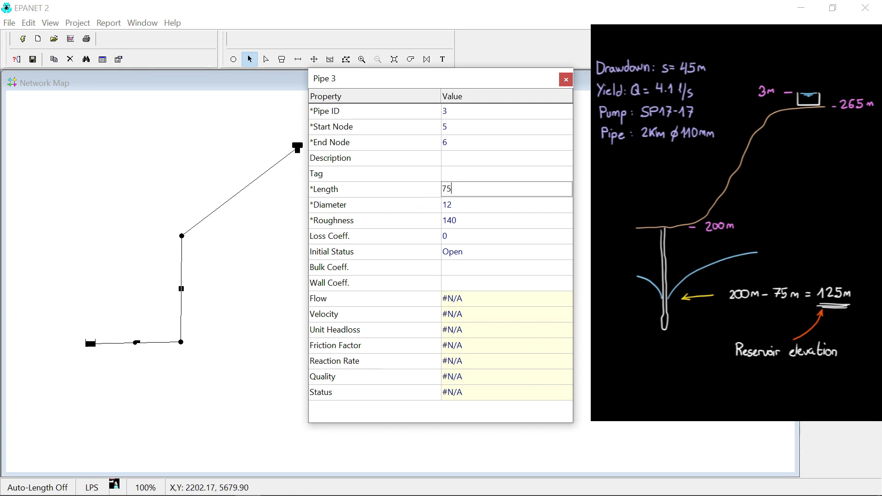
pyautogui.click(484, 177)
pyautogui.write('Riser_pipe')
pyautogui.press('Down')
pyautogui.press('Down')
pyautogui.press('Down')
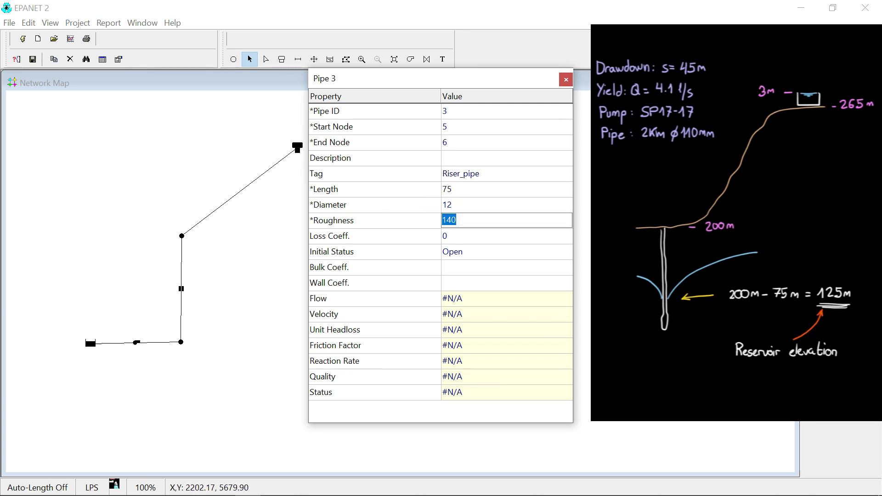
pyautogui.write('120')
pyautogui.click(460, 206)
pyautogui.write('7')
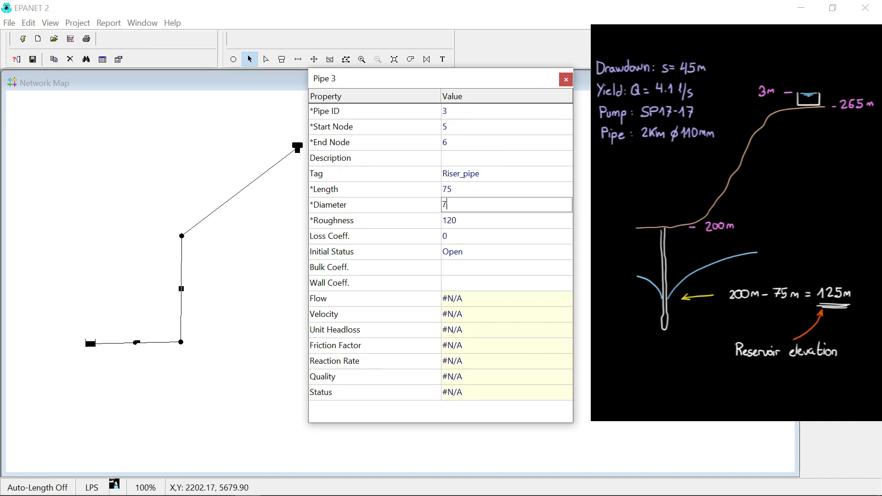
pyautogui.write('2')
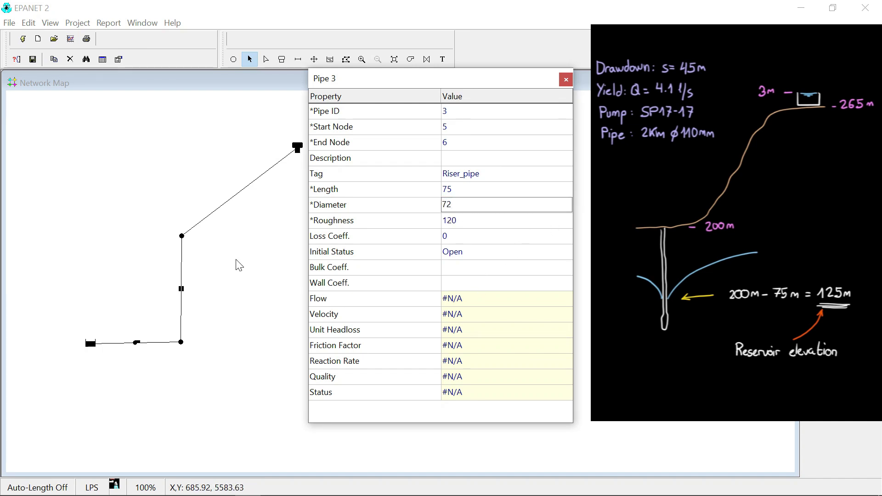
# - Give pipe 4 length 2000, diameter 97 and tag 'Pumping_main!!'
pyautogui.click(238, 193)
pyautogui.write('2000')
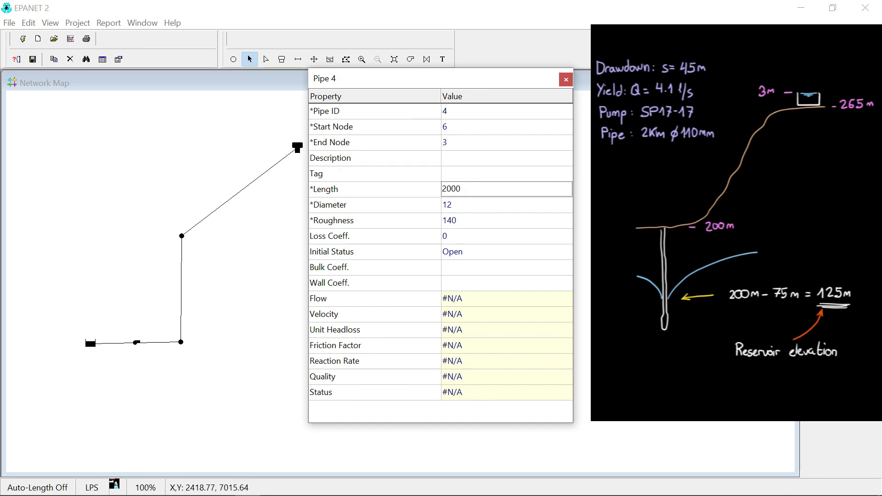
pyautogui.click(479, 202)
pyautogui.write('97')
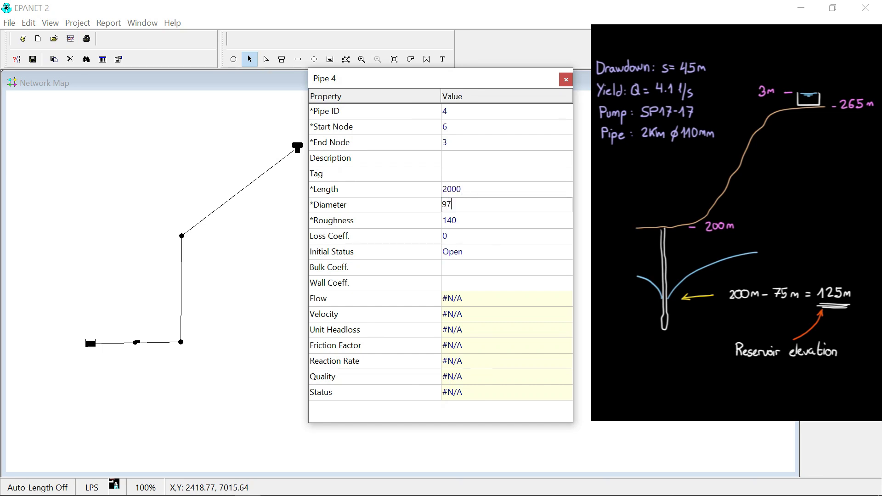
pyautogui.click(462, 174)
pyautogui.write('Pump')
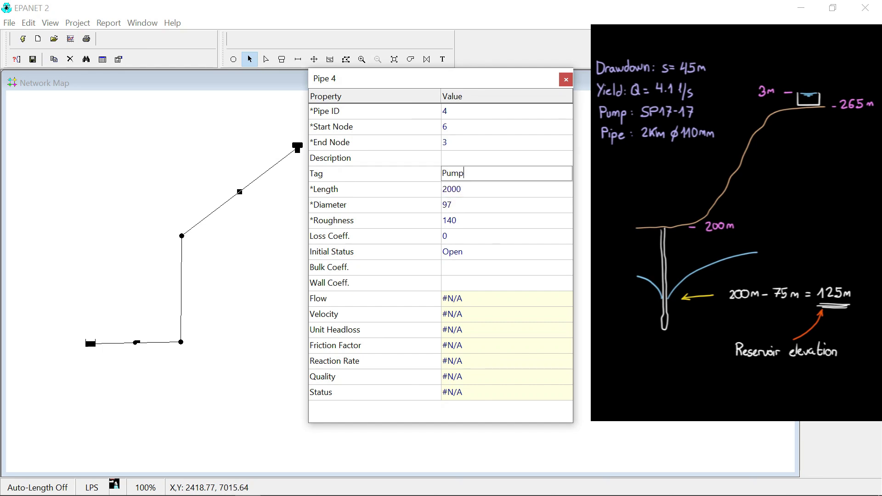
pyautogui.write('ing_main!!')
# - Set the tank's elevation to 265, initial level 1, maximum level 3 and diameter 8
pyautogui.click(297, 148)
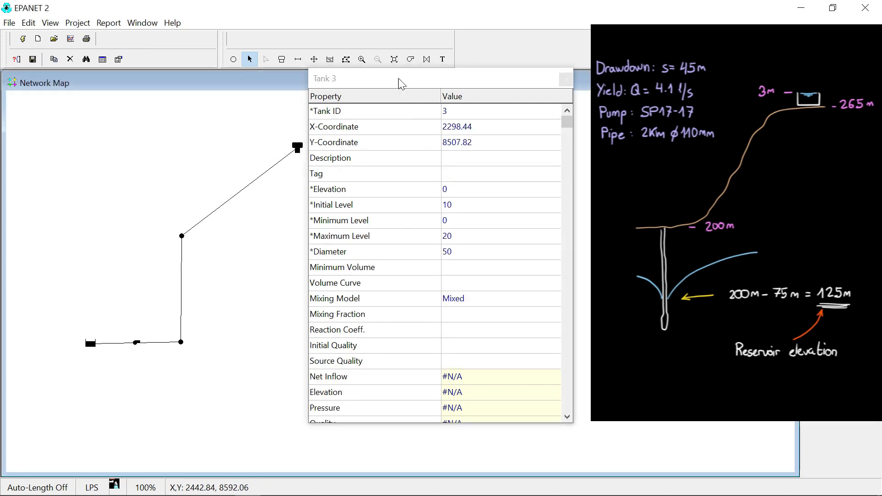
pyautogui.moveTo(398, 81); pyautogui.dragTo(416, 82)
pyautogui.click(503, 195)
pyautogui.write('265')
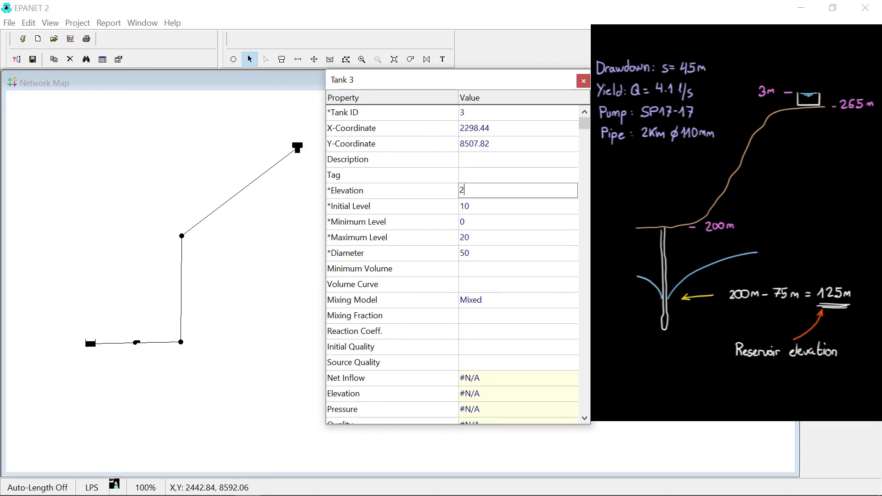
pyautogui.click(505, 206)
pyautogui.write('1')
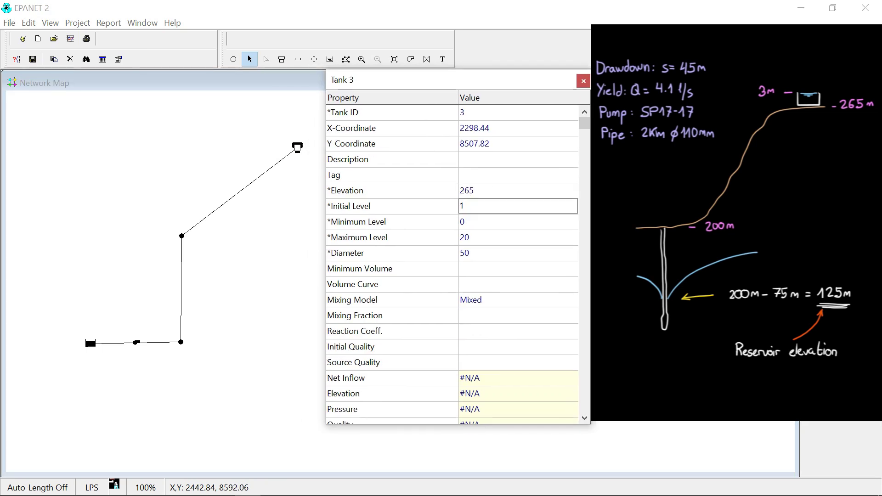
pyautogui.click(505, 237)
pyautogui.write('3')
pyautogui.click(480, 258)
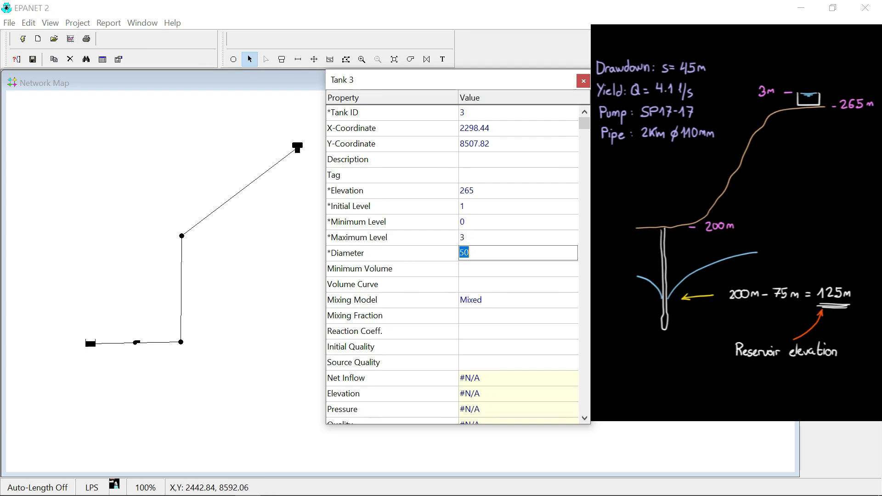
pyautogui.write('8')
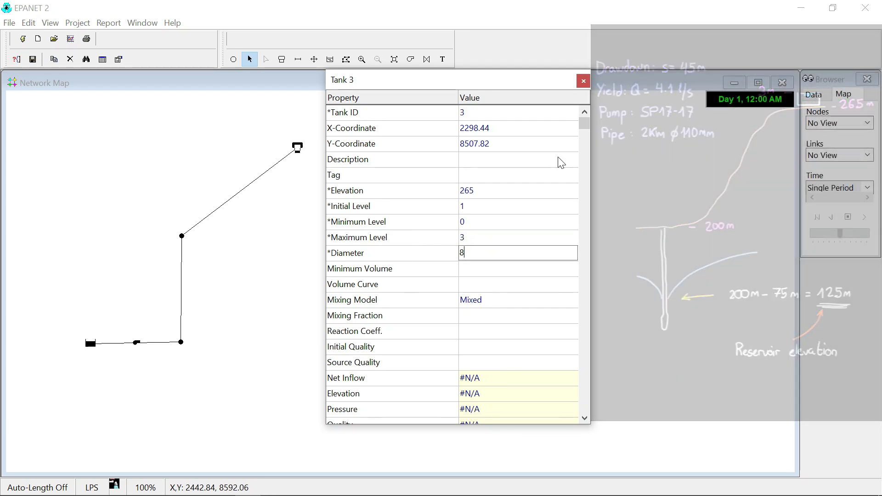
# - Assign pump curve SP-17-17 to the pump
pyautogui.click(134, 347)
pyautogui.click(496, 193)
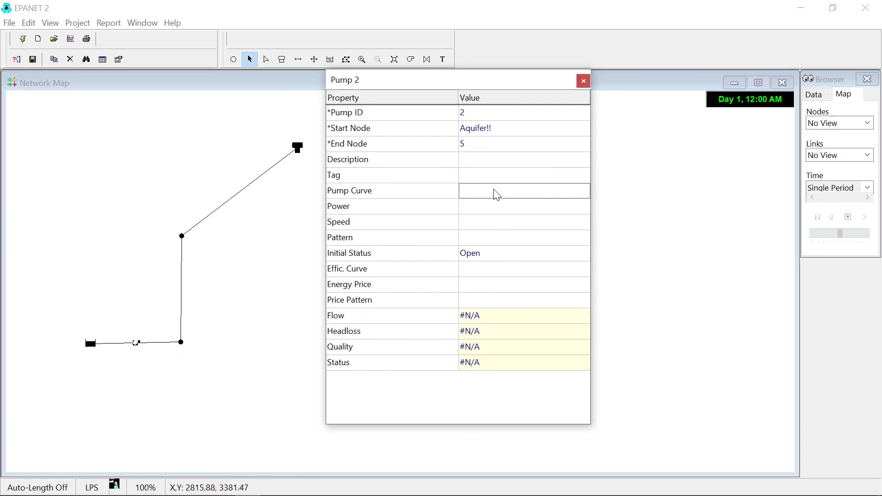
pyautogui.write('SP')
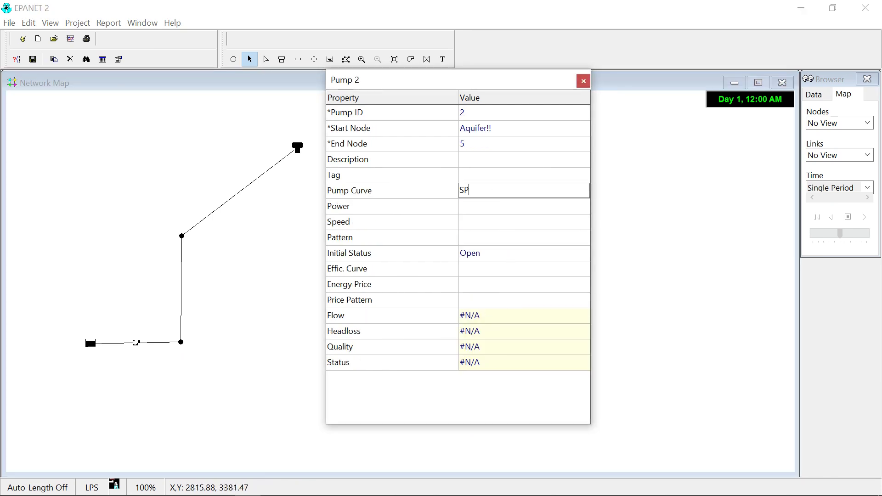
pyautogui.write('-17-17')
pyautogui.press('Return')
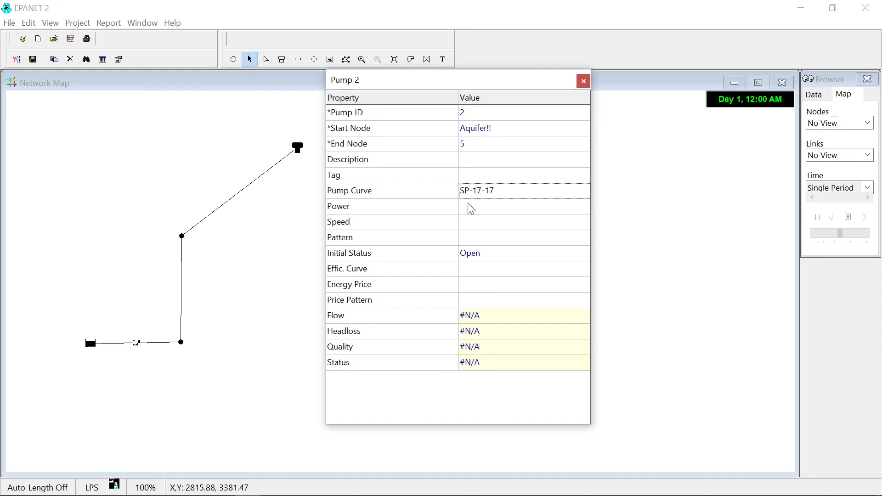
# - Close the pump properties and add a new curve from the browser's Curves list
pyautogui.click(584, 81)
pyautogui.click(814, 94)
pyautogui.click(867, 112)
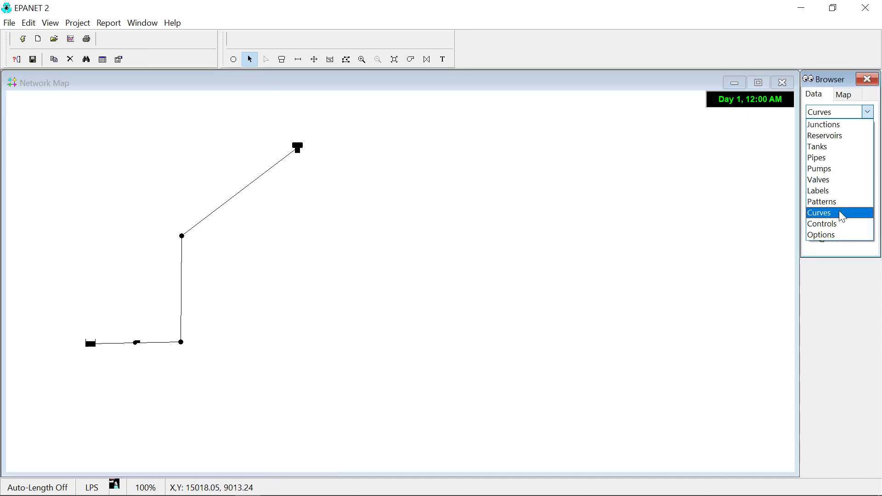
pyautogui.click(843, 213)
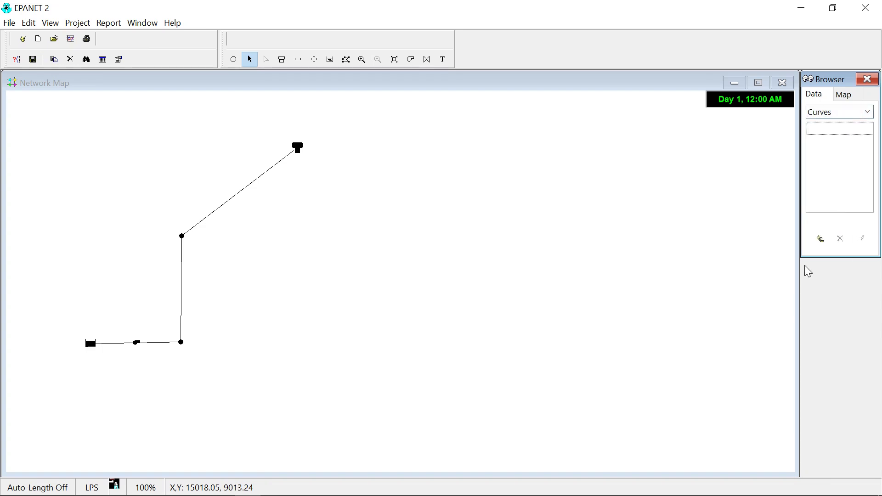
pyautogui.click(821, 240)
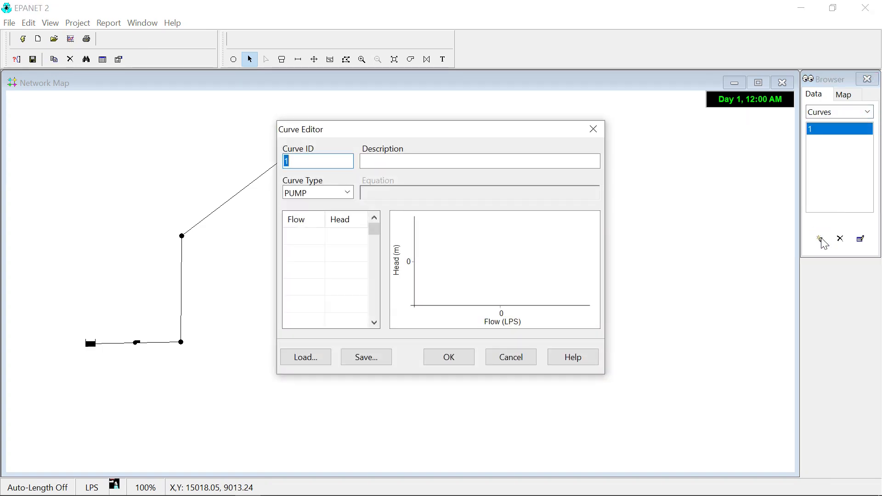
# - Keep curve type PUMP, name the curve SP-17-17, and begin the description 'Grundfo'
pyautogui.click(347, 192)
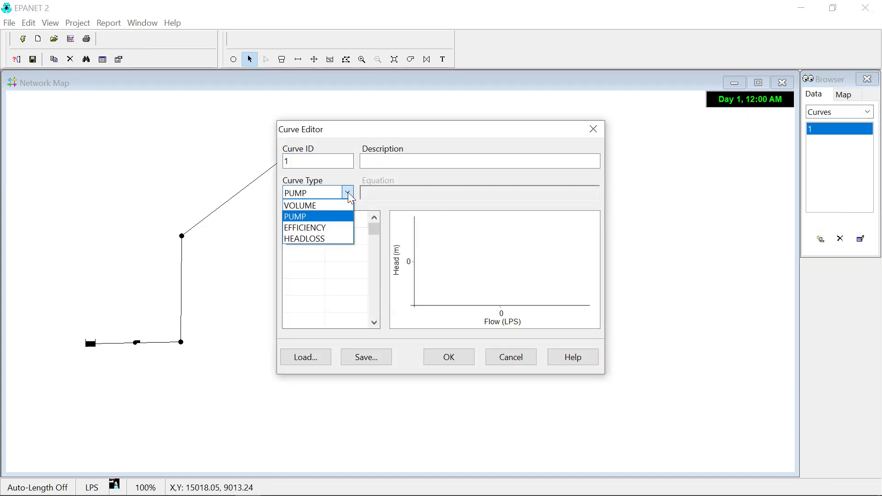
pyautogui.click(345, 216)
pyautogui.hotkey('shift', 'Tab')
pyautogui.press('BackSpace')
pyautogui.write('SP')
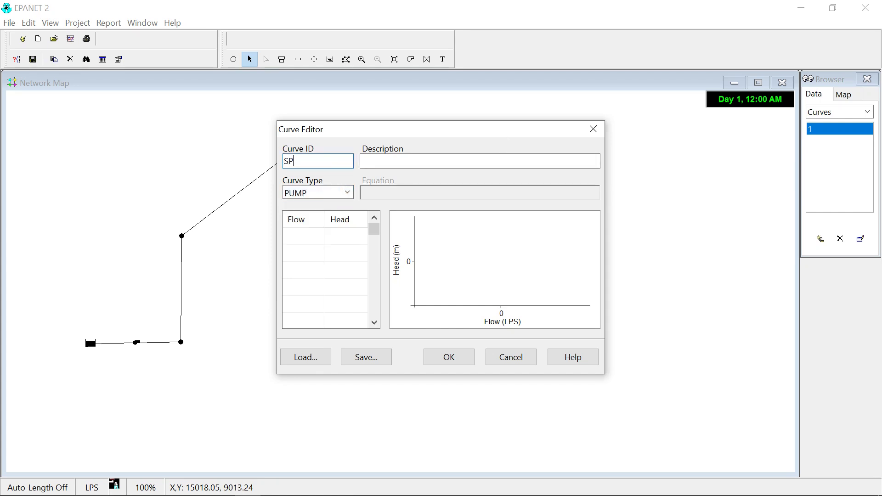
pyautogui.write('-17-17')
pyautogui.press('Tab')
pyautogui.write('Grundfo')
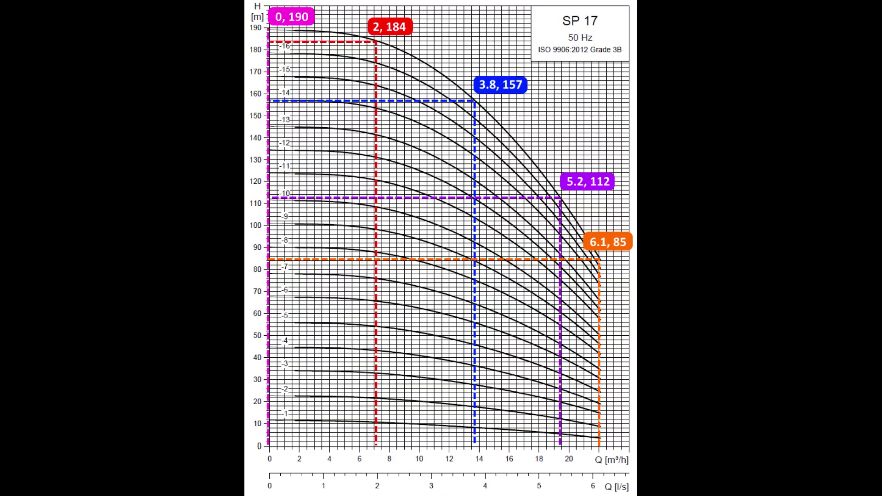
# - Enter flow/head points 0/190, 2/184, 3.8/157, 5.2/112 and 6.1/85 into the curve
pyautogui.write('0')
pyautogui.press('Tab')
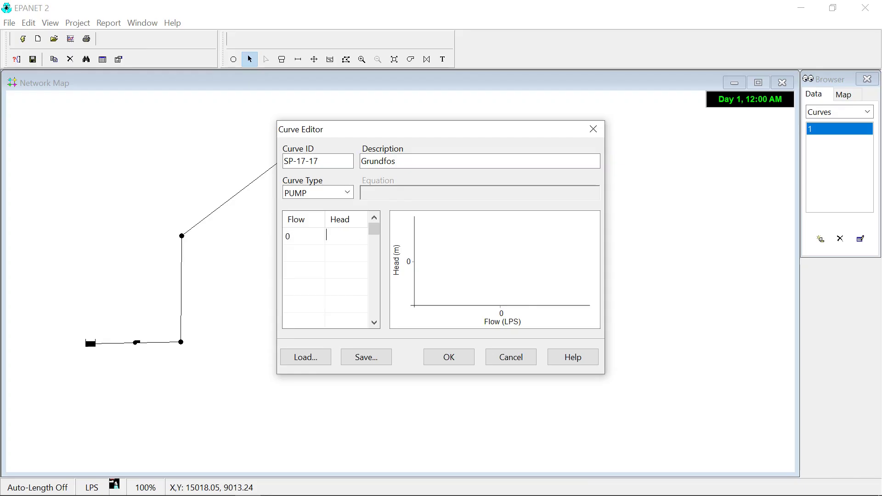
pyautogui.write('190')
pyautogui.press('Tab')
pyautogui.write('218')
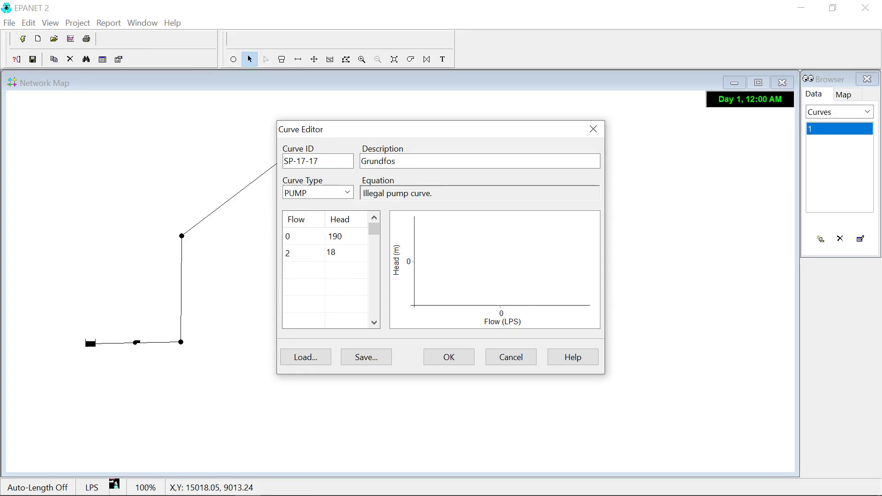
pyautogui.write('4')
pyautogui.press('Tab')
pyautogui.write('3.8')
pyautogui.press('Tab')
pyautogui.write('157')
pyautogui.press('Tab')
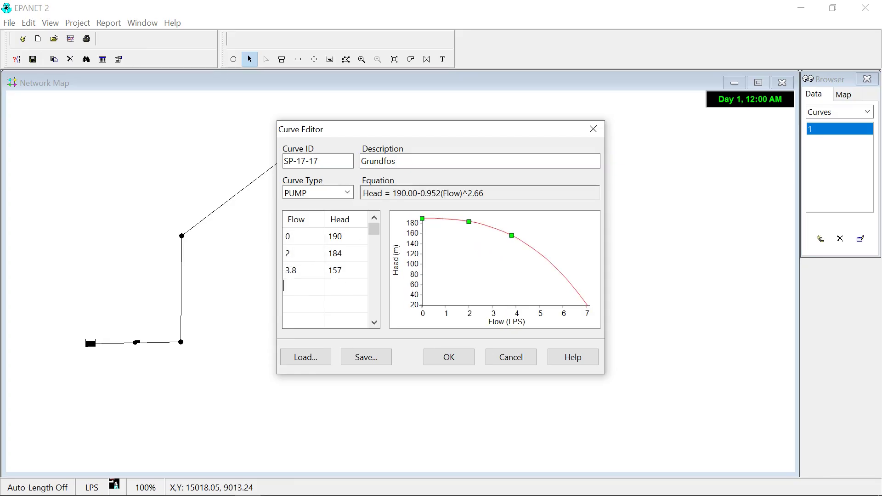
pyautogui.write('5.2')
pyautogui.press('Tab')
pyautogui.write('112')
pyautogui.press('Tab')
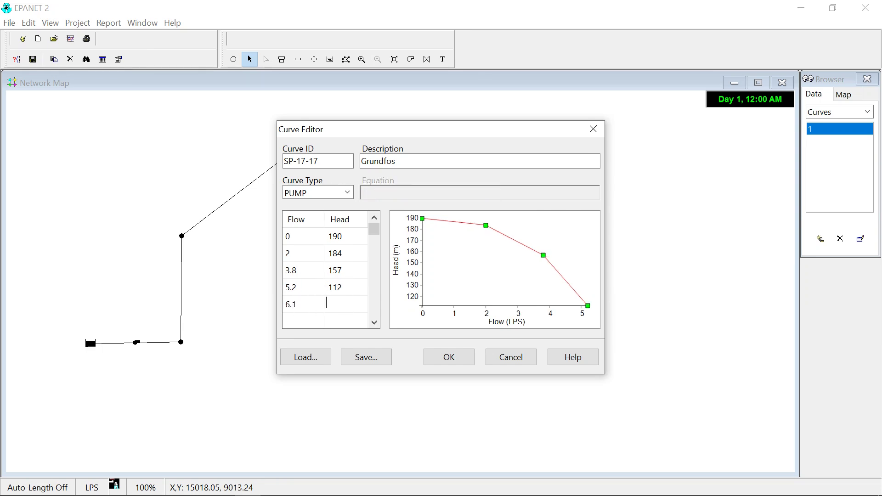
pyautogui.write('85')
pyautogui.press('Down')
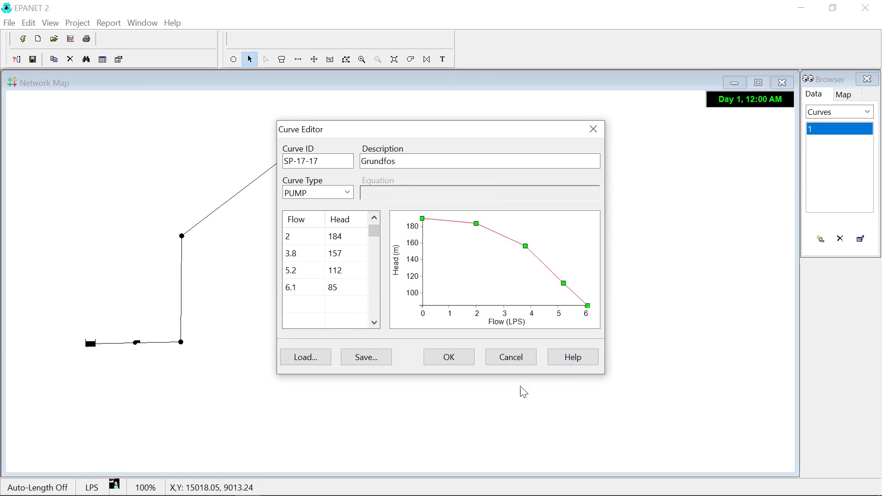
# - Accept the SP-17-17 curve, run the simulation, and dismiss the success message
pyautogui.click(448, 357)
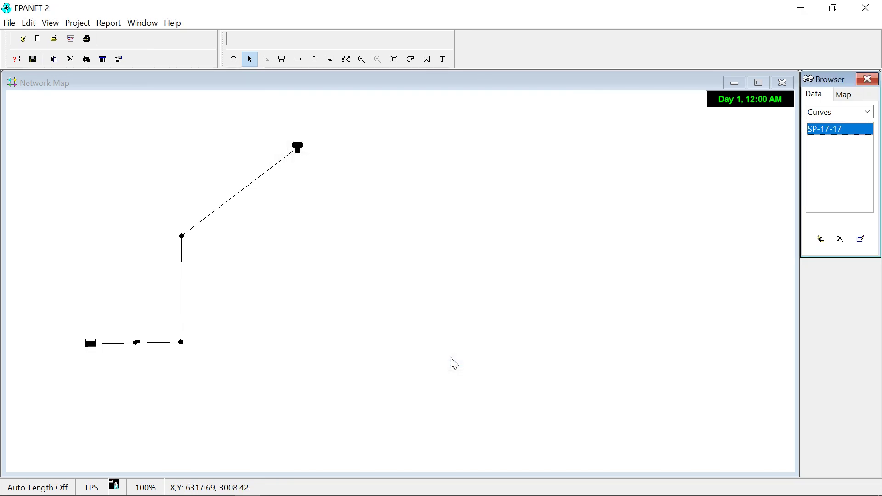
pyautogui.click(23, 39)
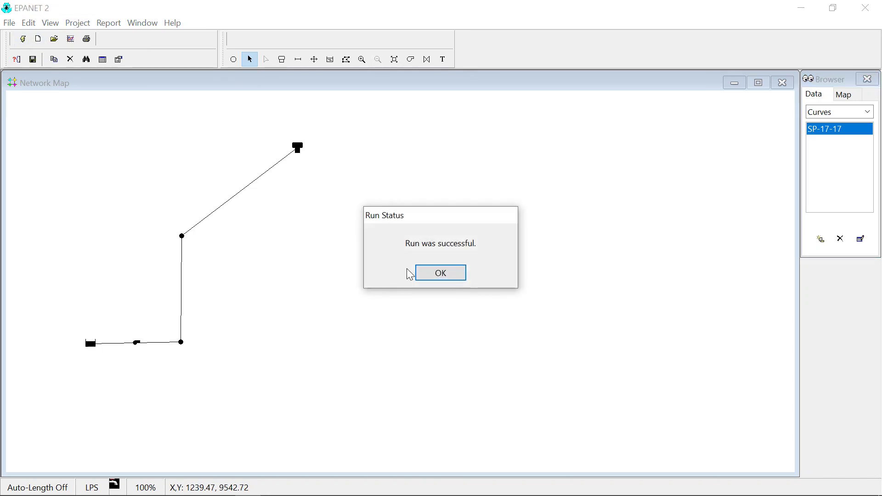
pyautogui.click(449, 273)
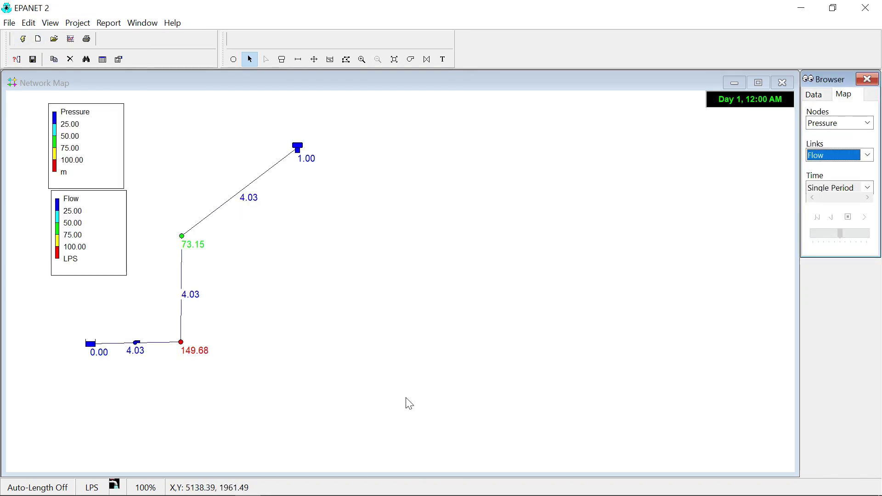